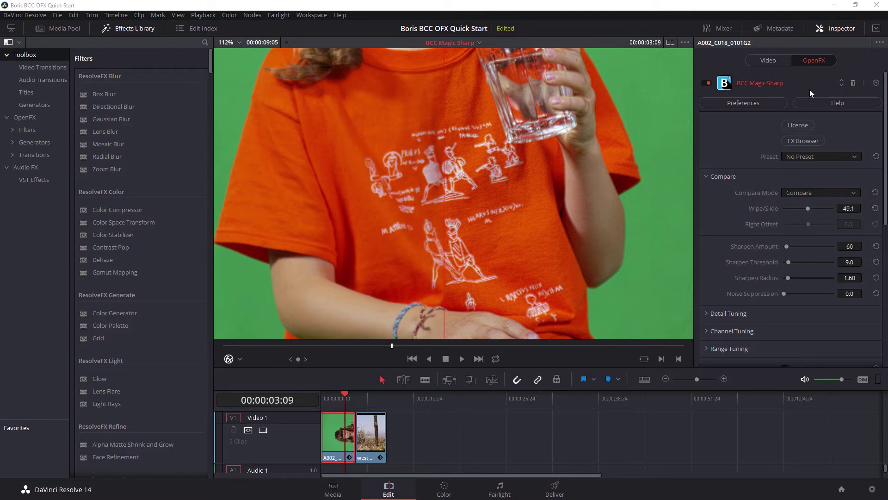
Step: Reset BCC Magic Sharp on the green-screen clip to defaults, restoring Sharpen Amount 30 with no compare wipe
click(876, 83)
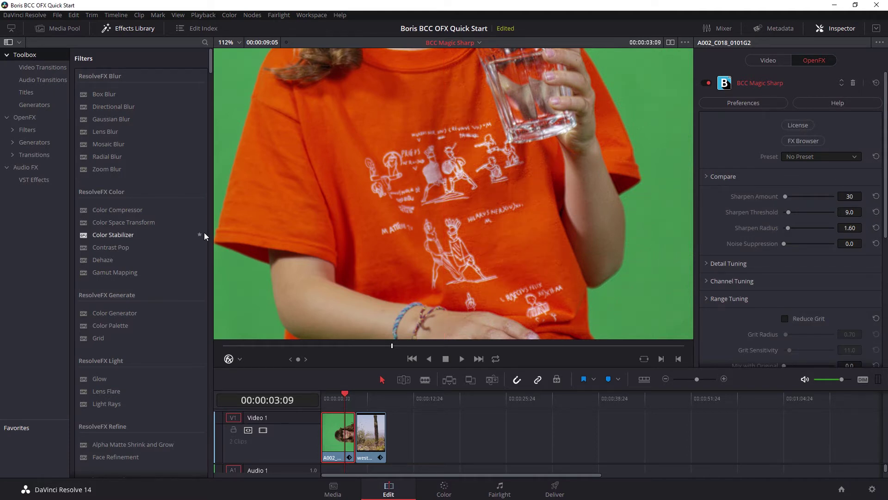
Step: Load the DoubleSharpness.bsp preset and tune it to Sharpen Amount 58, Threshold 5.1, Radius 1.87
click(839, 157)
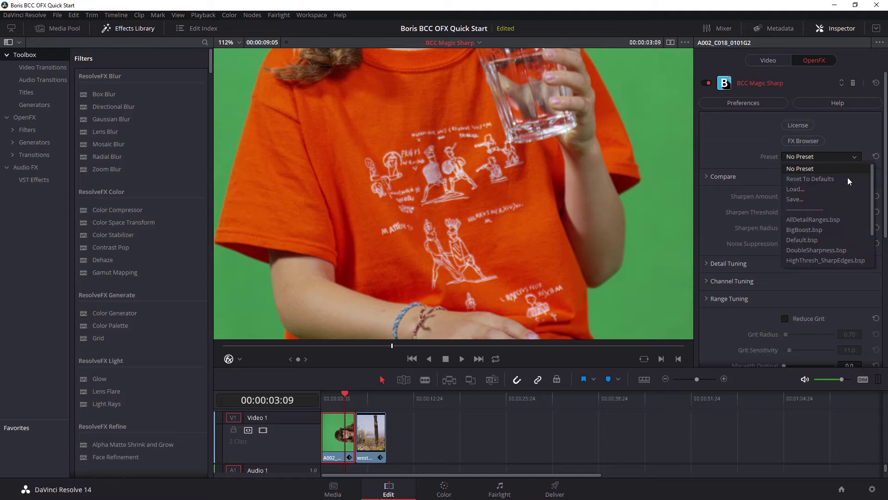
scroll(859, 265, down, 2)
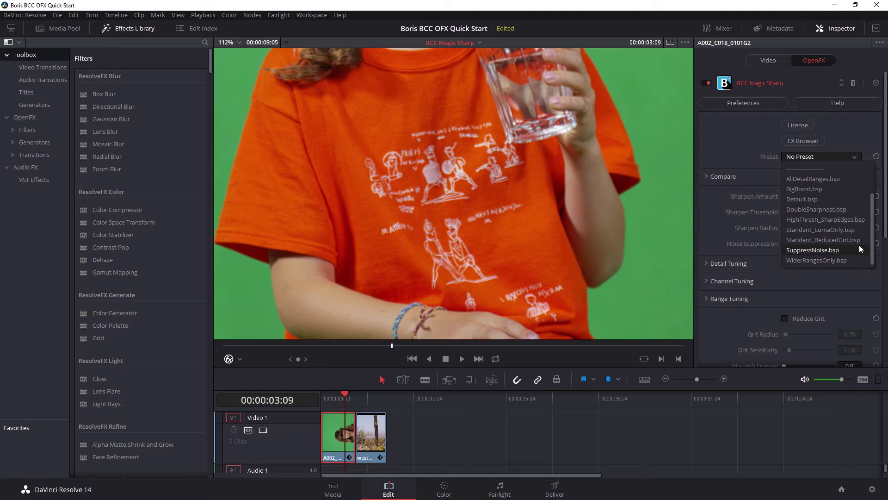
click(842, 210)
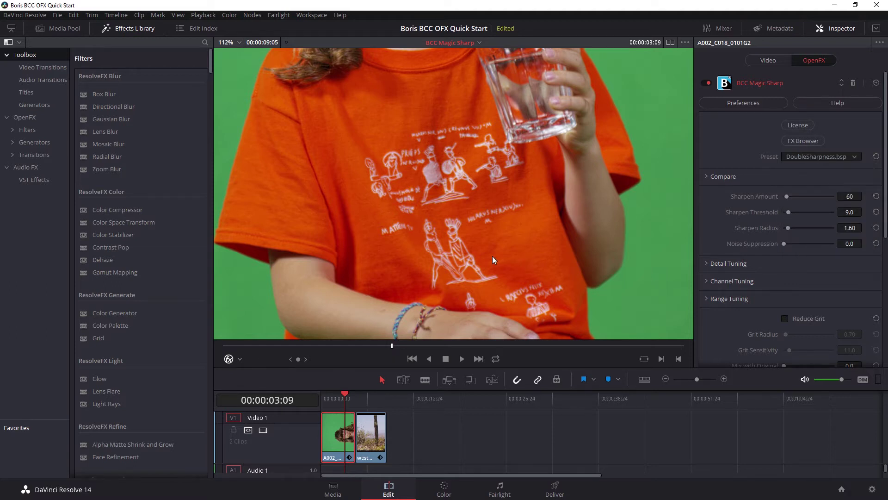
drag(850, 196, 835, 212)
mouse_move(850, 228)
mouse_down()
mouse_move(863, 228)
mouse_move(846, 228)
mouse_up()
scroll(711, 266, down, 2)
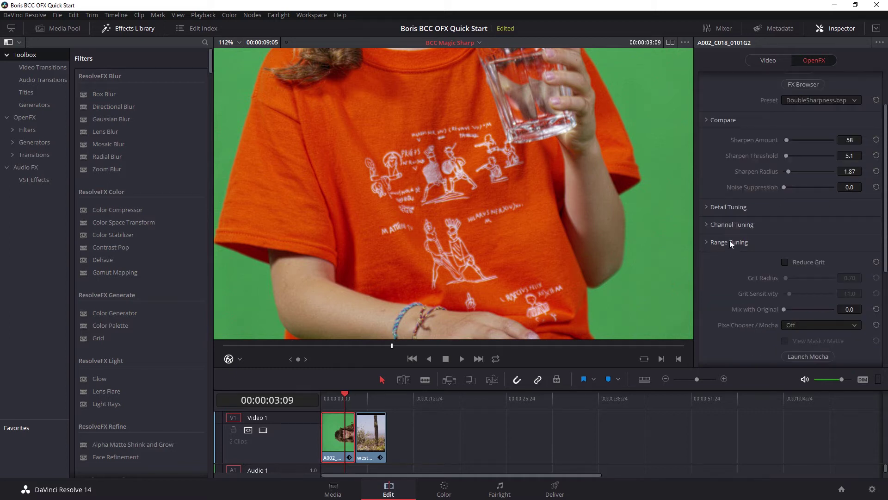
click(709, 207)
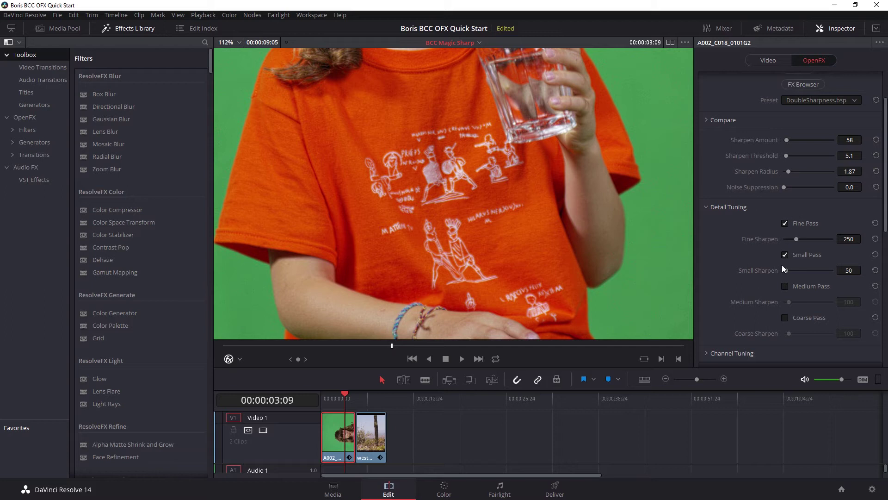
click(707, 206)
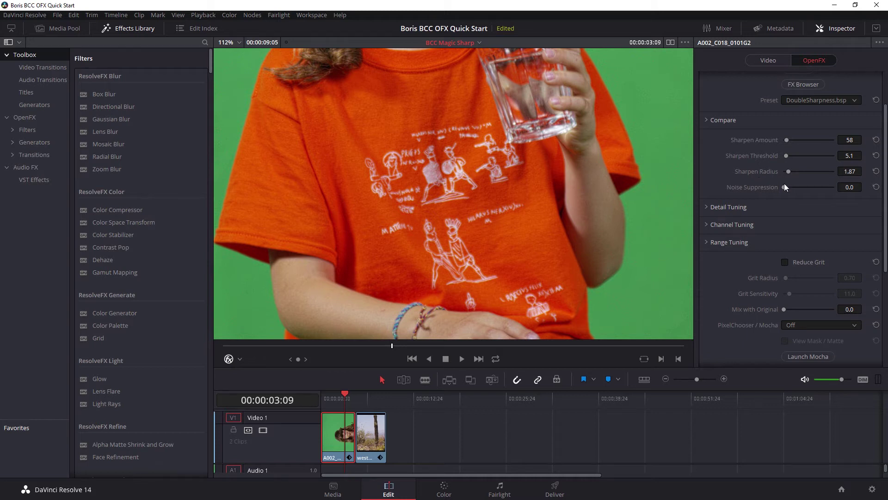
Step: Try Noise Suppression, then enable Reduce Grit with Grit Radius 1.11 and Grit Sensitivity 14.9
drag(783, 187, 823, 185)
drag(832, 186, 754, 191)
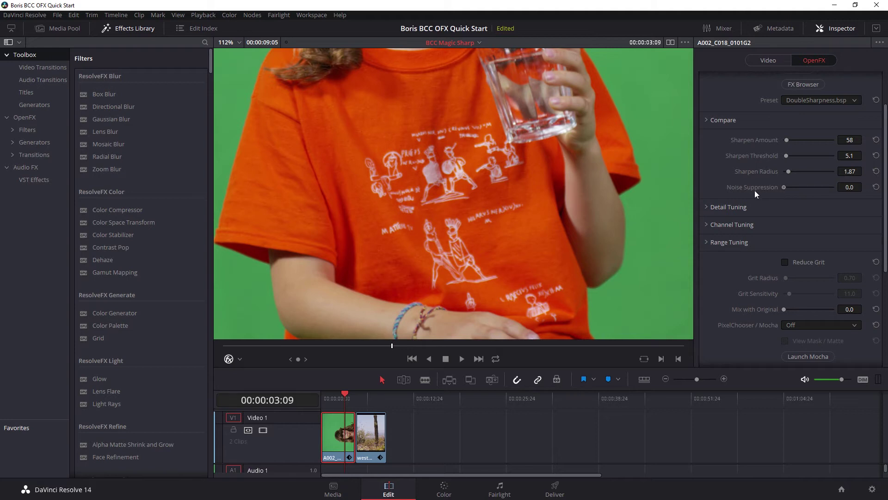
click(785, 263)
click(787, 276)
mouse_move(792, 293)
mouse_down()
mouse_move(778, 294)
mouse_move(813, 292)
mouse_move(793, 293)
mouse_up()
scroll(861, 329, down, 5)
Step: Launch Mocha from the Magic Sharp controls to mask the green-screen clip
scroll(862, 328, down, 1)
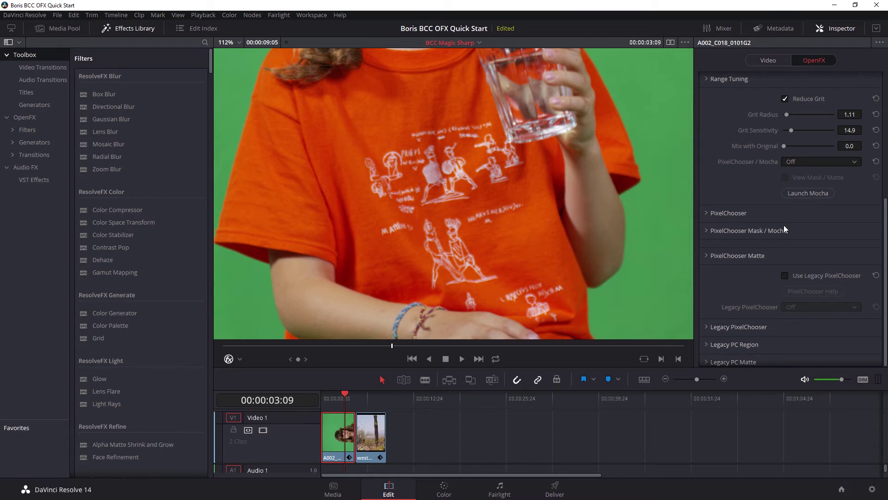
click(808, 193)
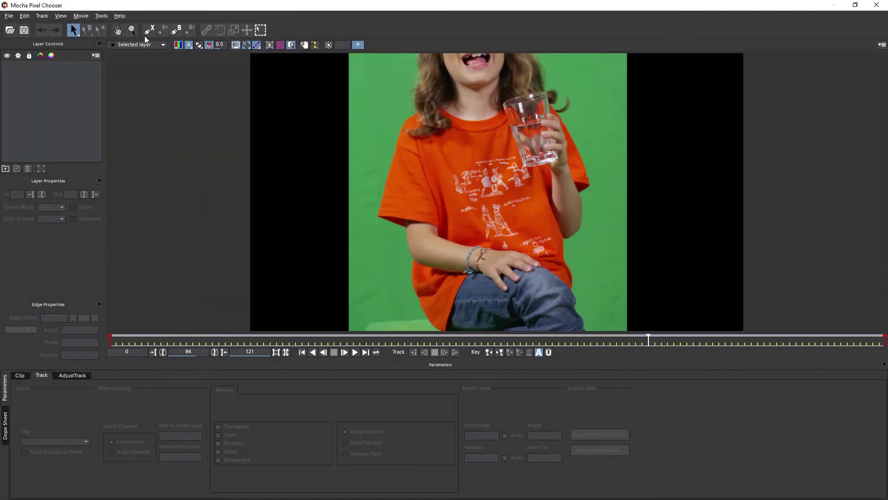
Step: Outline the orange shirt with a closed nine-point X-Spline, then track it forward and backward
click(450, 161)
click(517, 149)
click(511, 188)
click(559, 236)
click(560, 275)
click(520, 245)
click(473, 246)
click(445, 199)
click(439, 178)
right_click(448, 180)
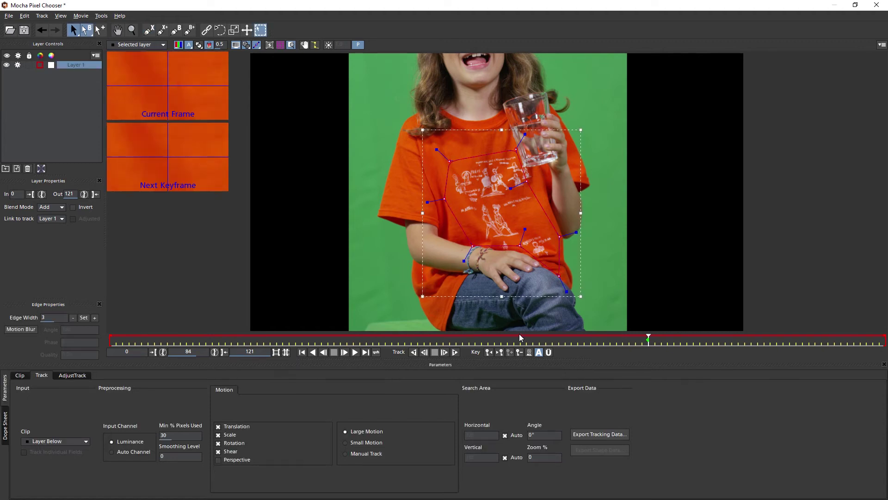
click(454, 353)
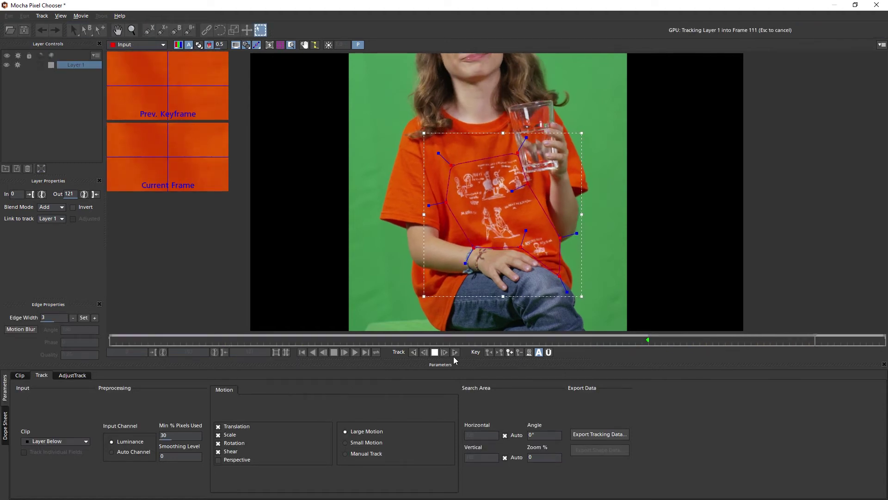
click(413, 353)
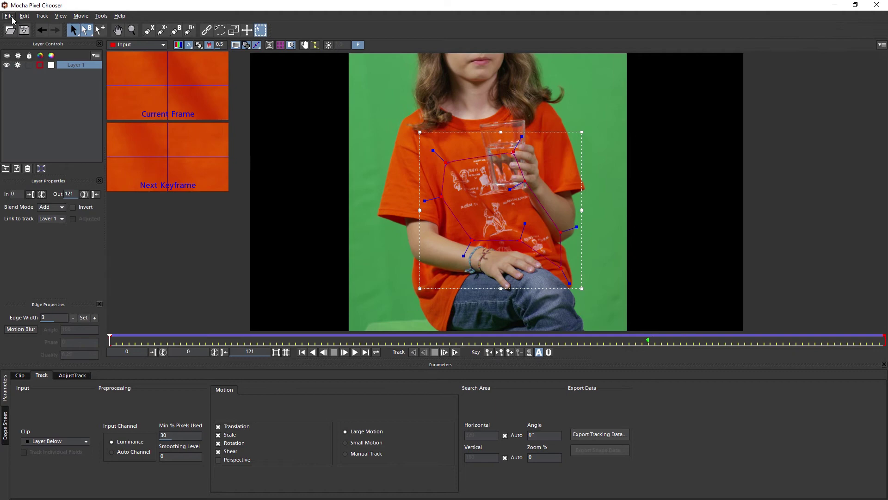
Step: Exit Mocha back to Resolve, display the mask as a matte, and feather it to 22.6
click(8, 16)
click(19, 119)
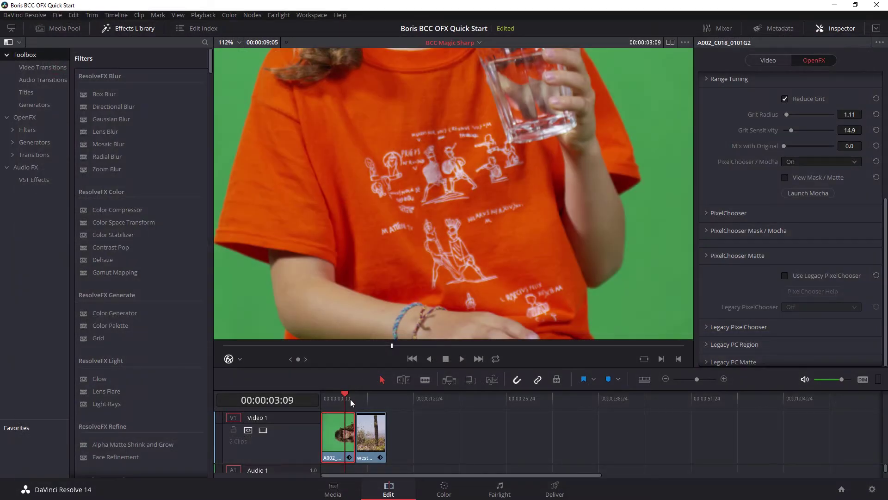
click(785, 178)
click(745, 230)
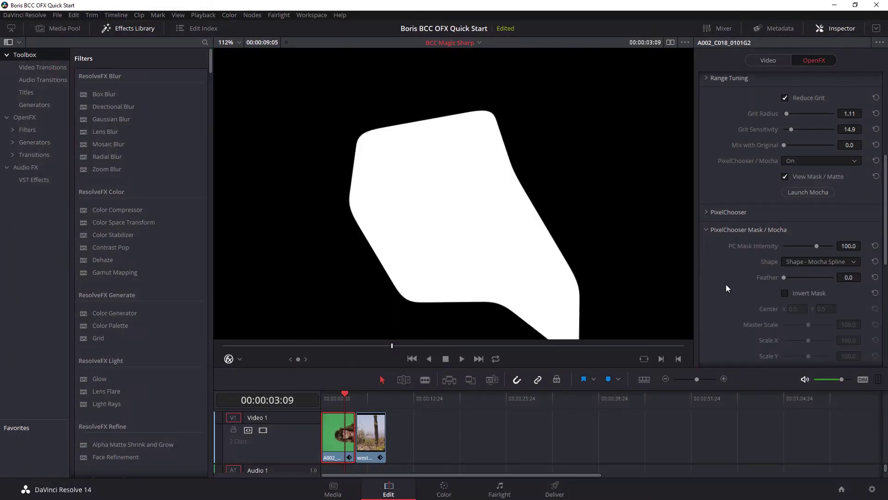
drag(786, 276, 786, 276)
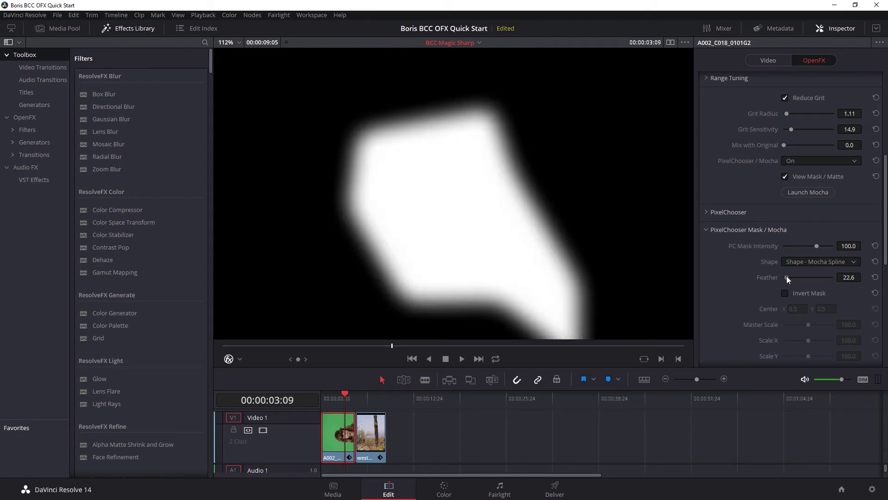
Step: Turn off the matte view, lower Sharpen Amount, and set Sharpen Radius to 1.11
click(785, 176)
scroll(710, 90, up, 5)
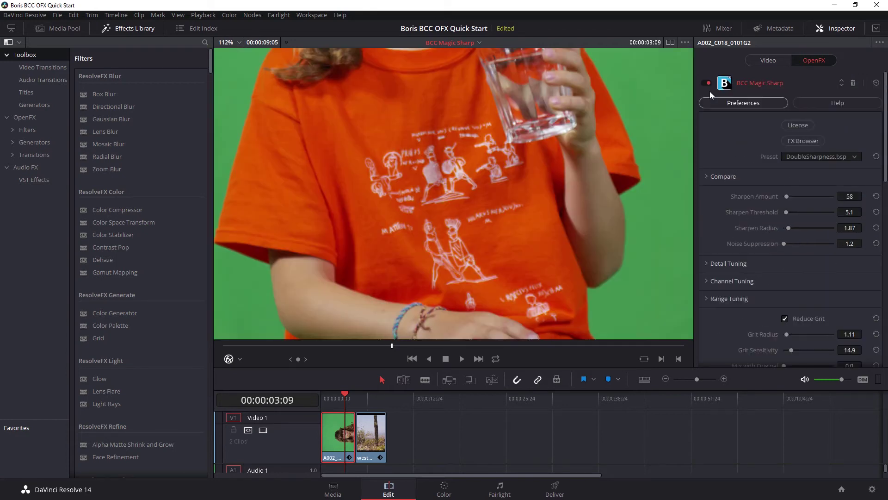
drag(793, 196, 787, 195)
drag(789, 227, 786, 228)
Step: Set Magic Sharp's compare mode to Compare
click(707, 176)
click(808, 193)
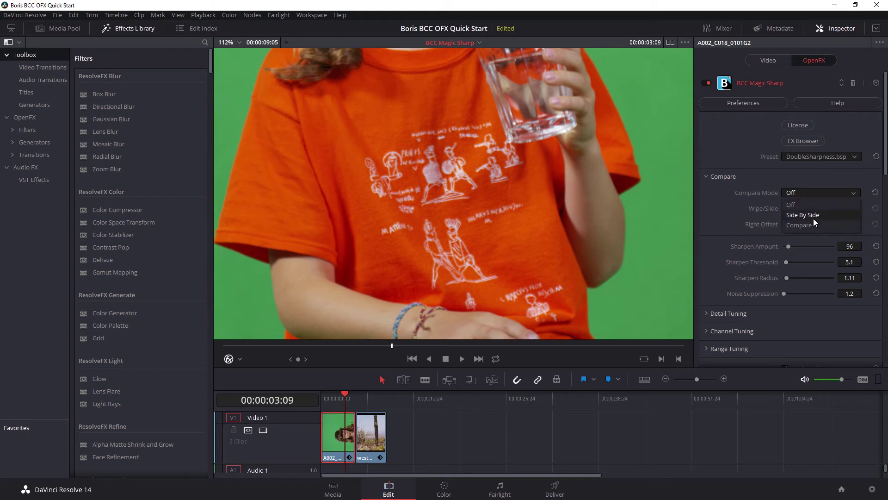
click(812, 215)
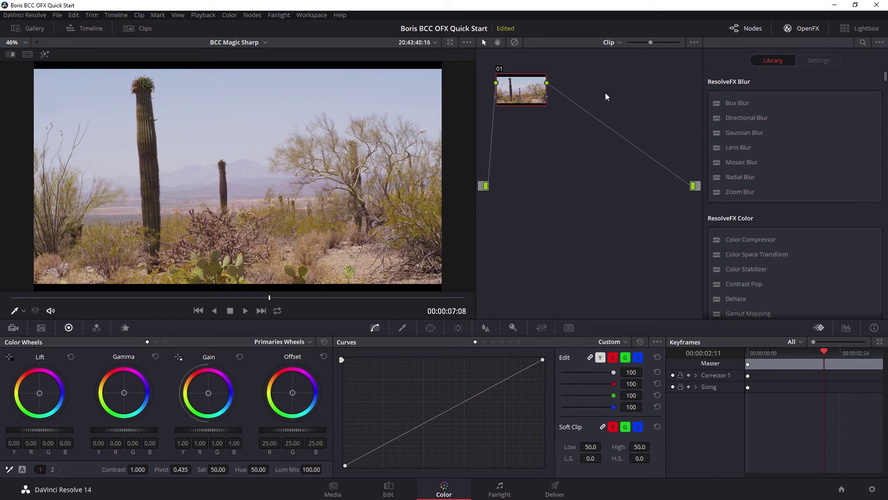
Step: Switch the node editor to Timeline and add a corrector node wired before the output
click(613, 43)
click(624, 64)
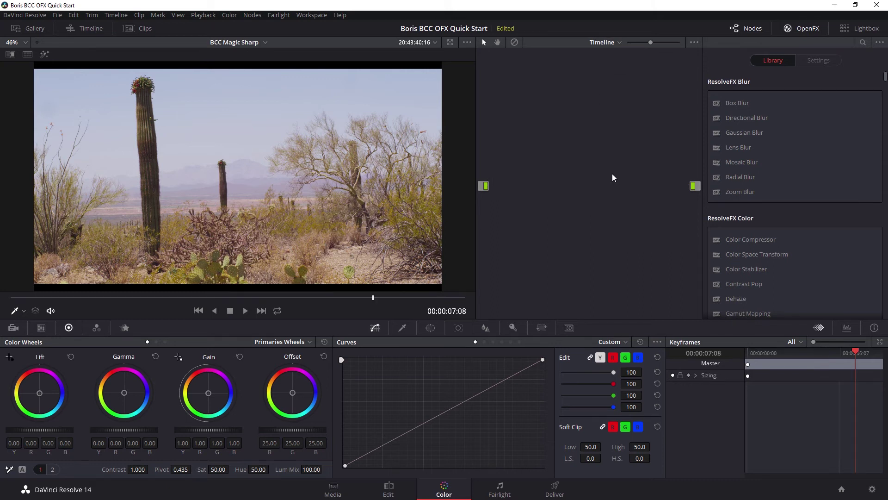
key(alt+s)
drag(521, 91, 650, 192)
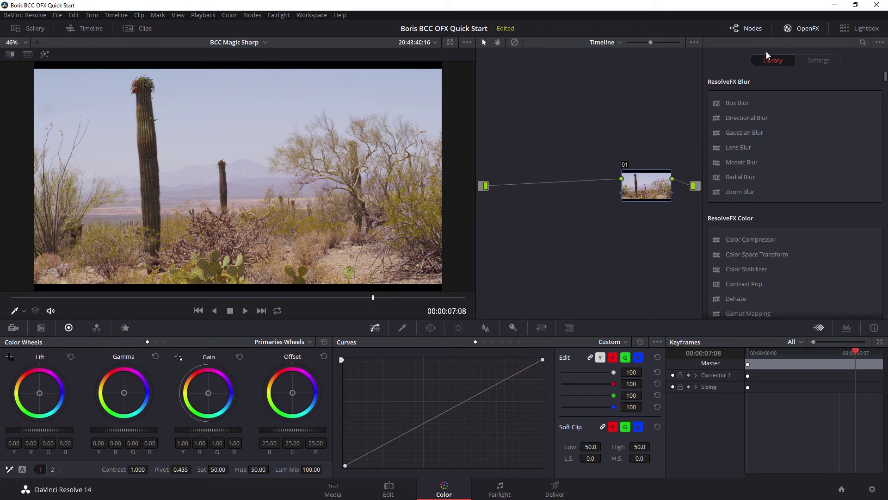
Step: Search OpenFX for 'magi' and apply BCC Magic Sharp to node 01
click(863, 42)
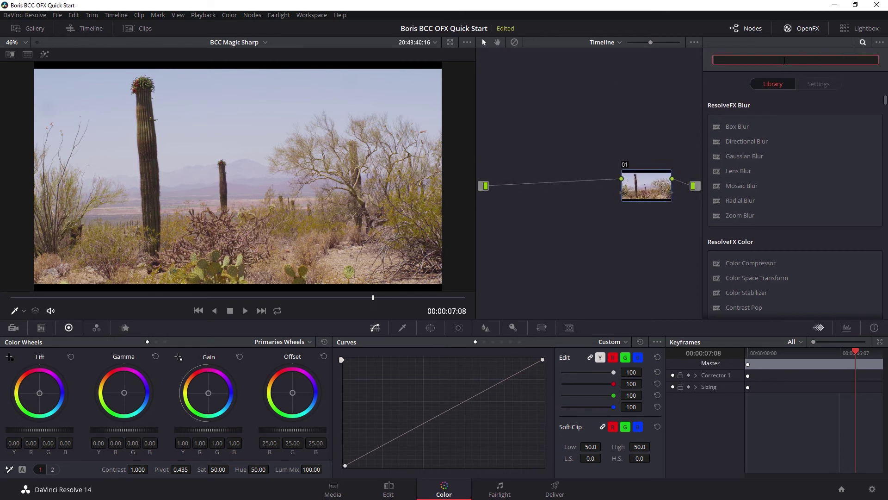
text(magic)
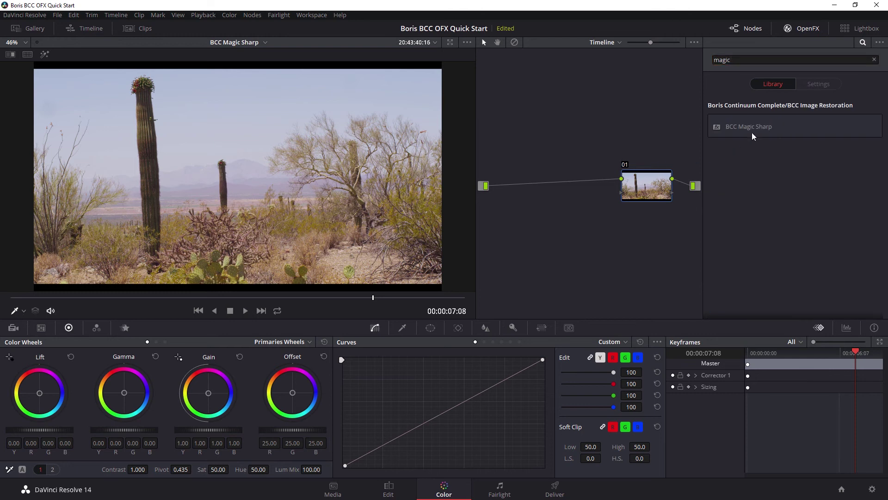
drag(753, 131, 649, 189)
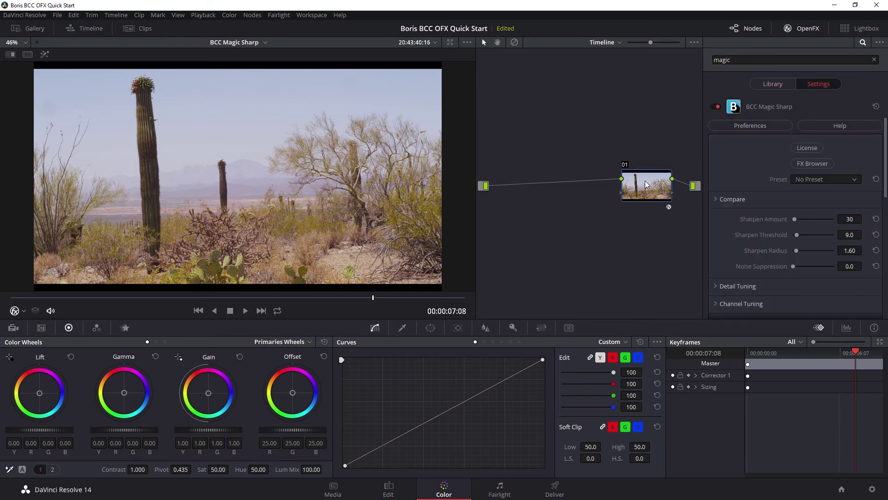
Step: View the desert clip at Actual Size and load the HighThresh_SharpEdges.bsp preset (Threshold 30.0)
right_click(363, 184)
click(422, 275)
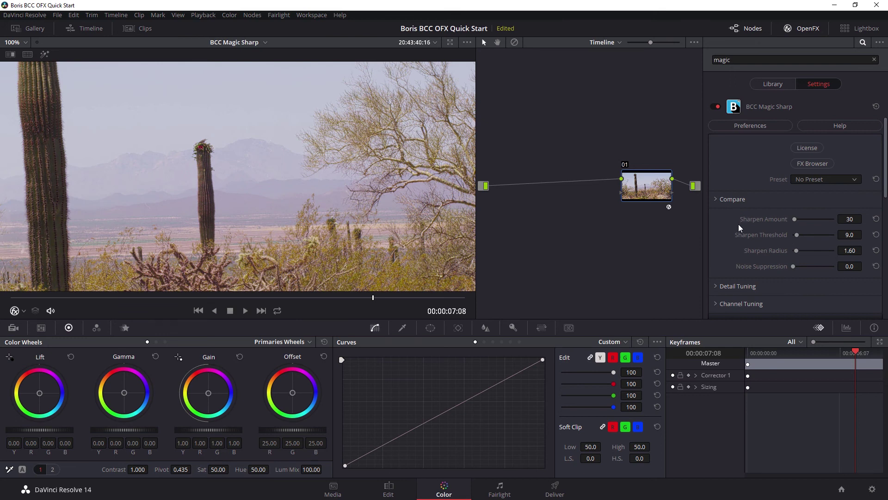
click(805, 180)
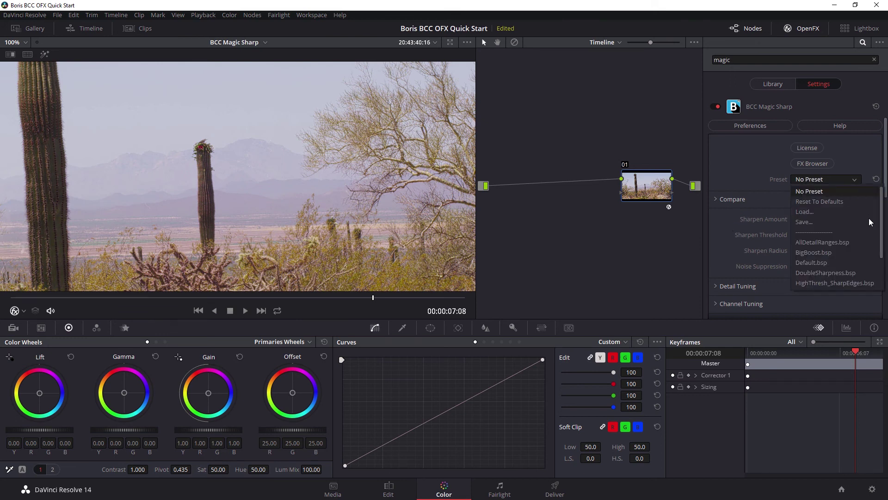
scroll(879, 246, down, 2)
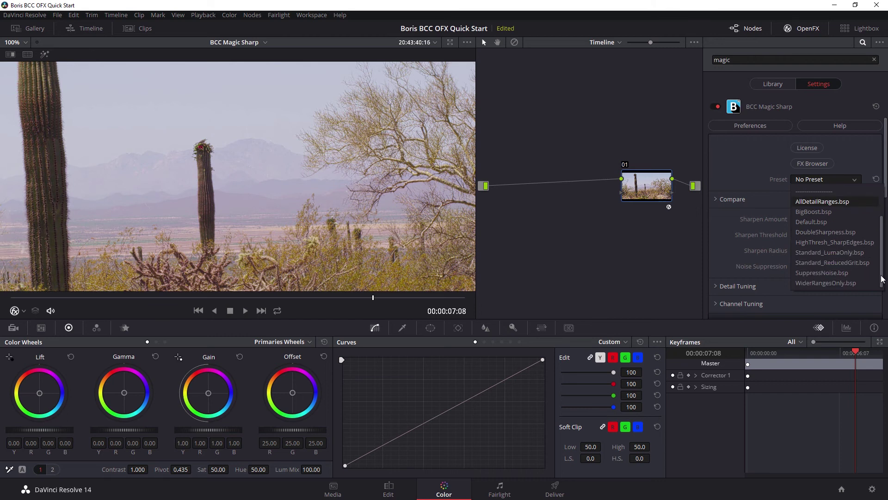
click(846, 244)
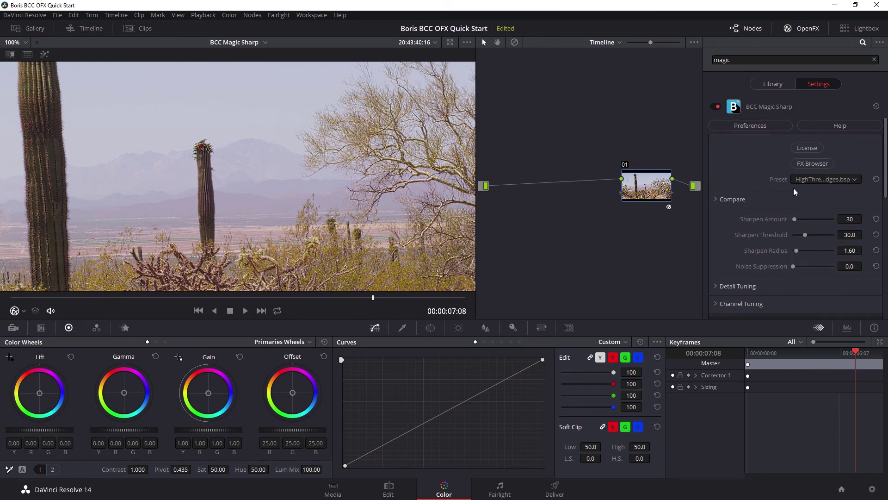
Step: Compare Side By Side with Wipe/Slide 82.6 and Right Offset -48.8, and drop Sharpen Amount to 22
click(717, 199)
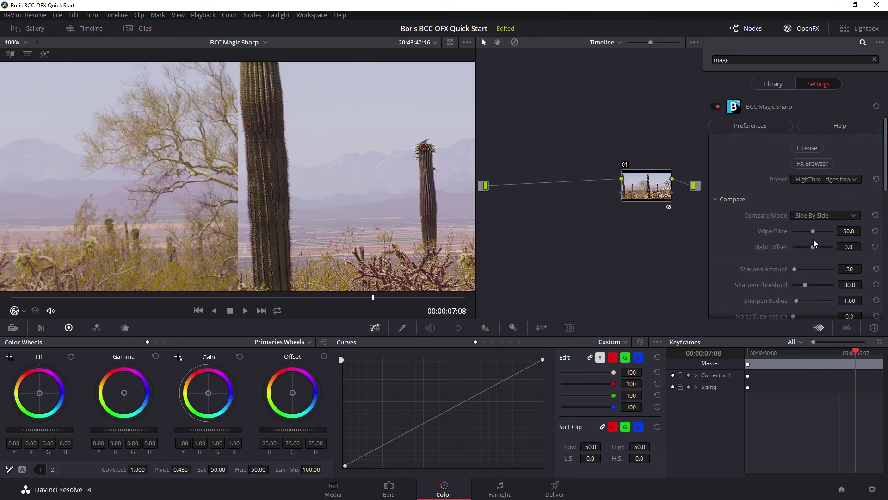
drag(813, 231, 804, 251)
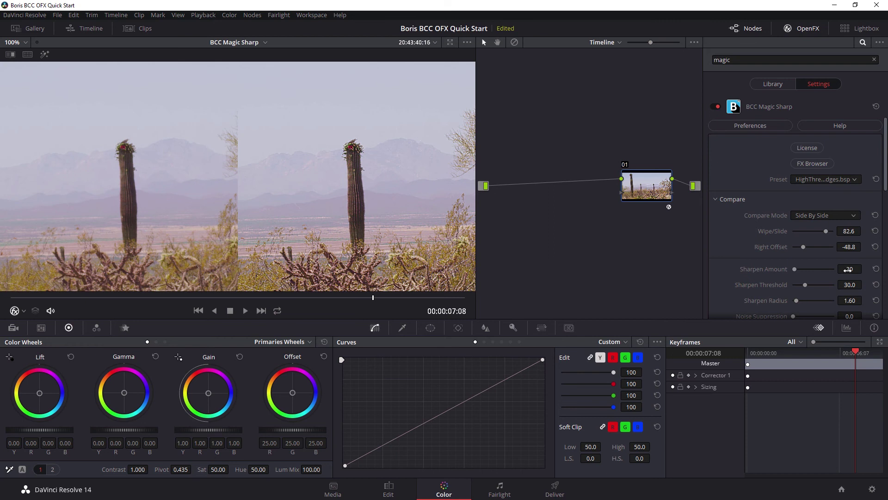
drag(848, 269, 849, 270)
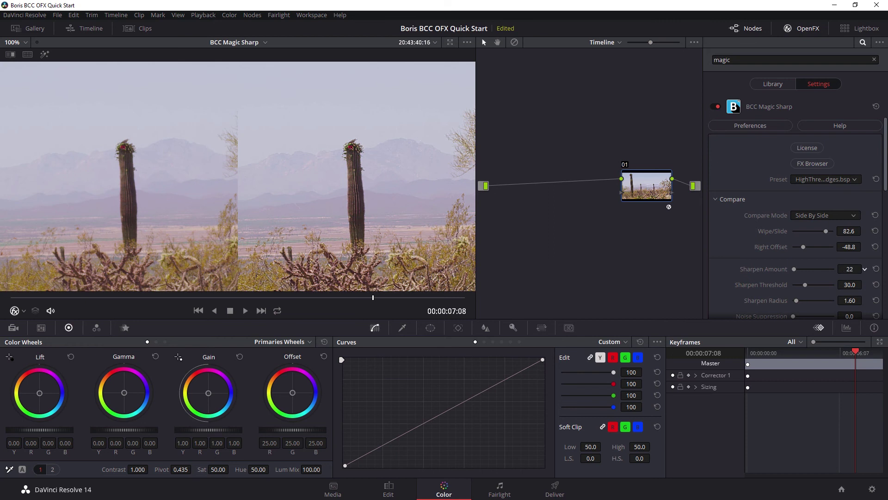